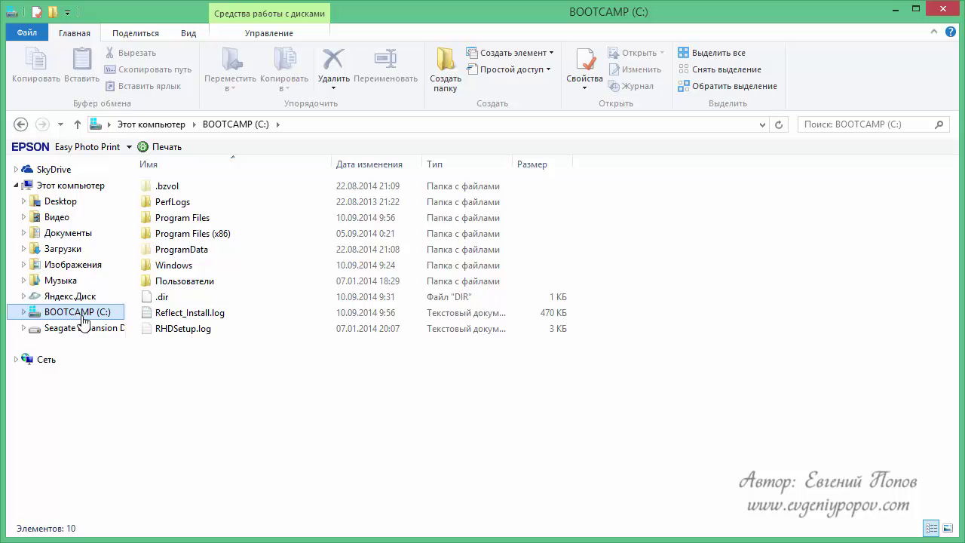
# Look through the contents of the Desktop, Документы, Загрузки, Изображения and Музыка folders
pyautogui.click(63, 202)
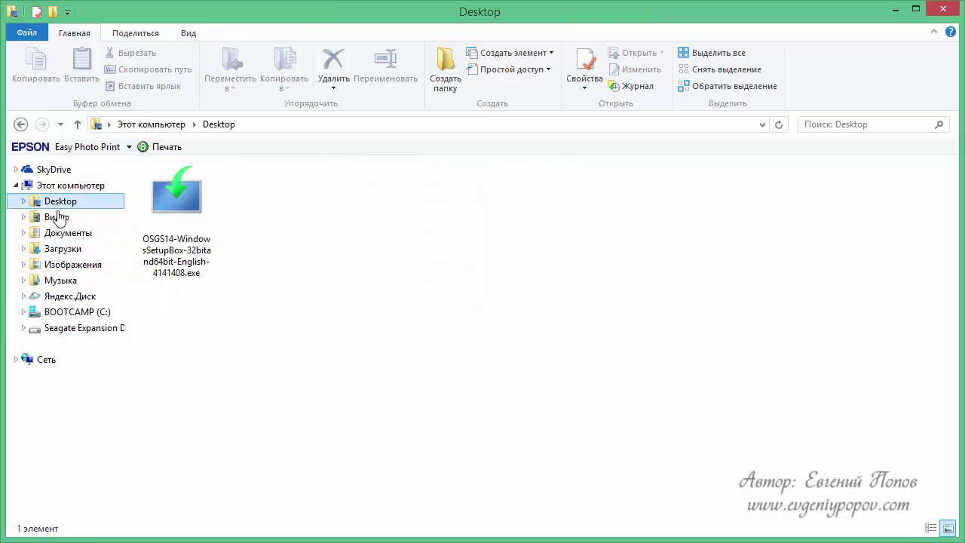
pyautogui.click(57, 233)
pyautogui.click(65, 249)
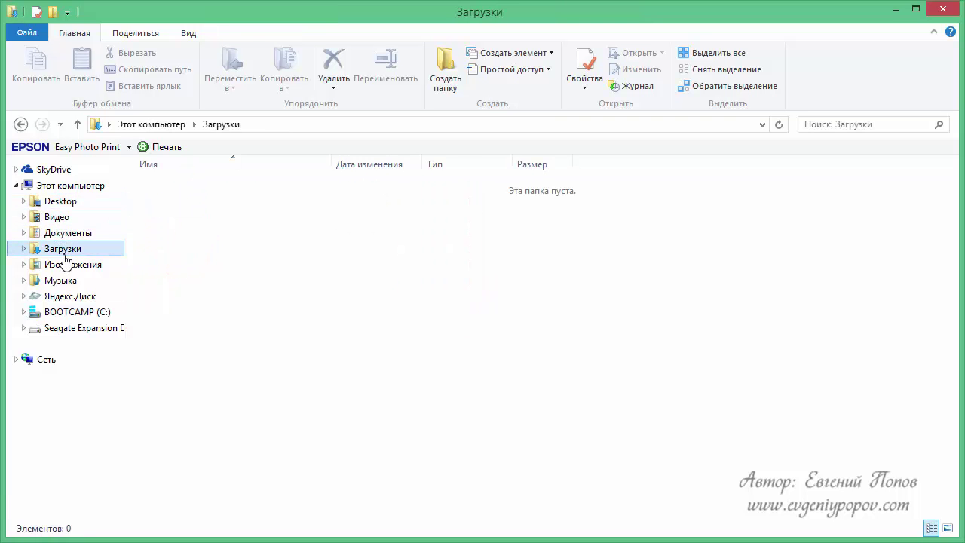
pyautogui.click(54, 267)
pyautogui.click(52, 282)
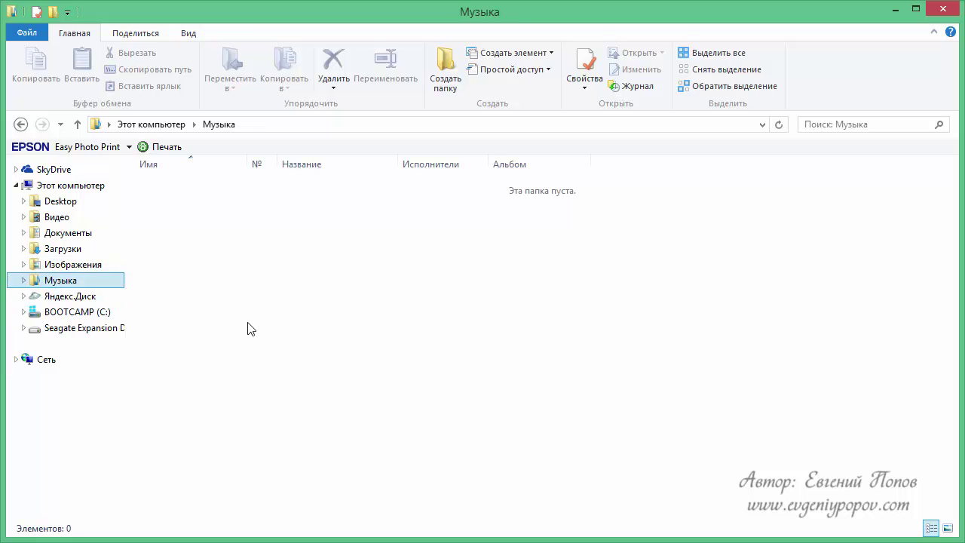
# Open the BOOTCAMP (C:) drive from Этот компьютер and examine its top-level folders
pyautogui.click(157, 126)
pyautogui.click(447, 294)
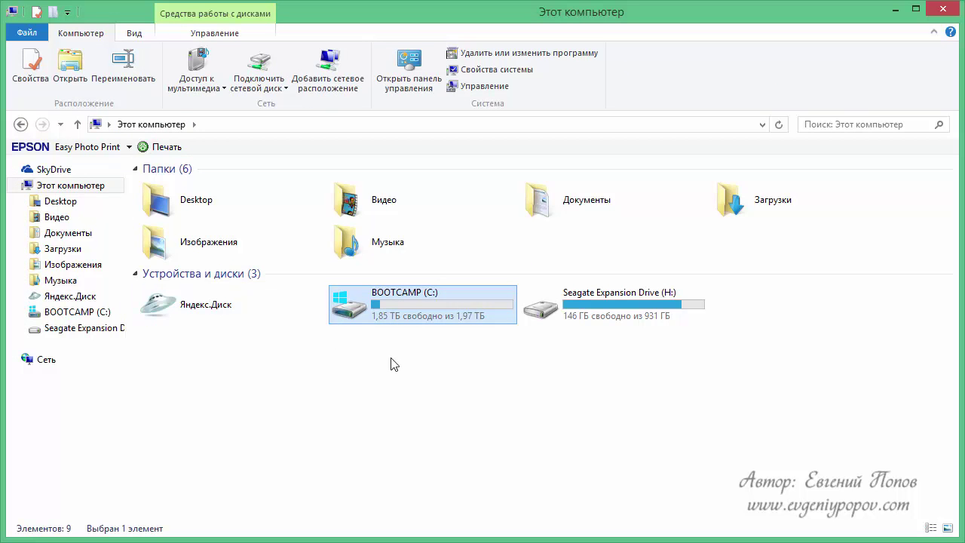
pyautogui.doubleClick(408, 308)
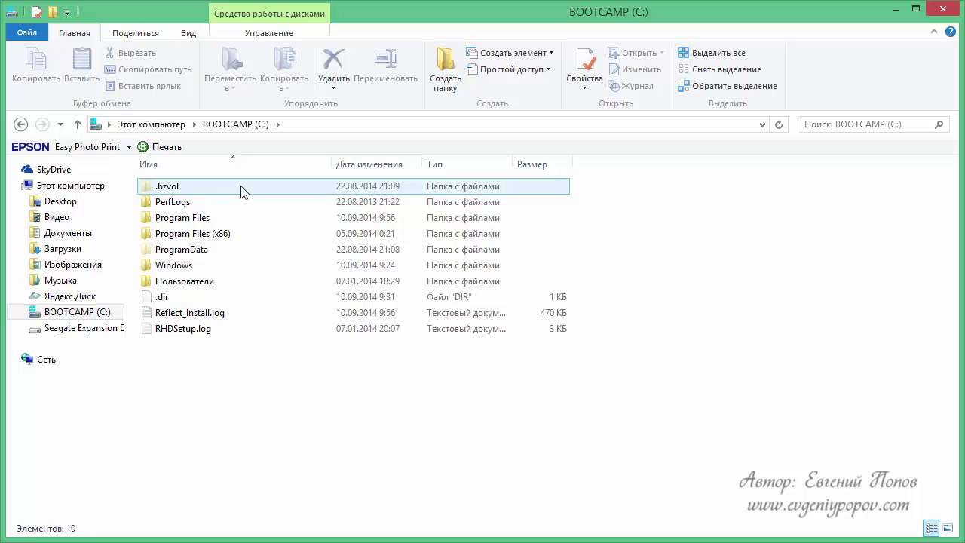
pyautogui.moveTo(241, 191)
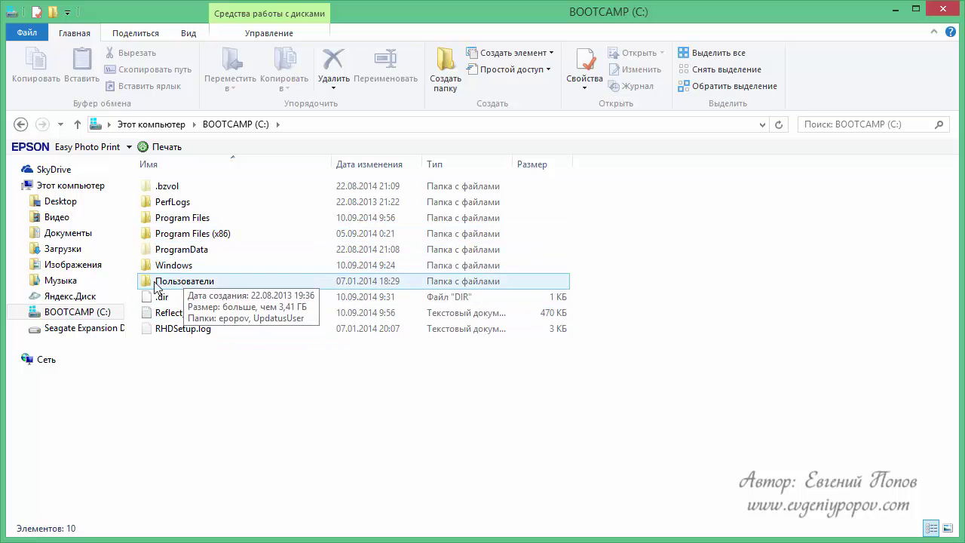
# Check the Desktop, Видео, Документы and Загрузки folders, and return to the BOOTCAMP (C:) drive
pyautogui.click(62, 201)
pyautogui.click(62, 218)
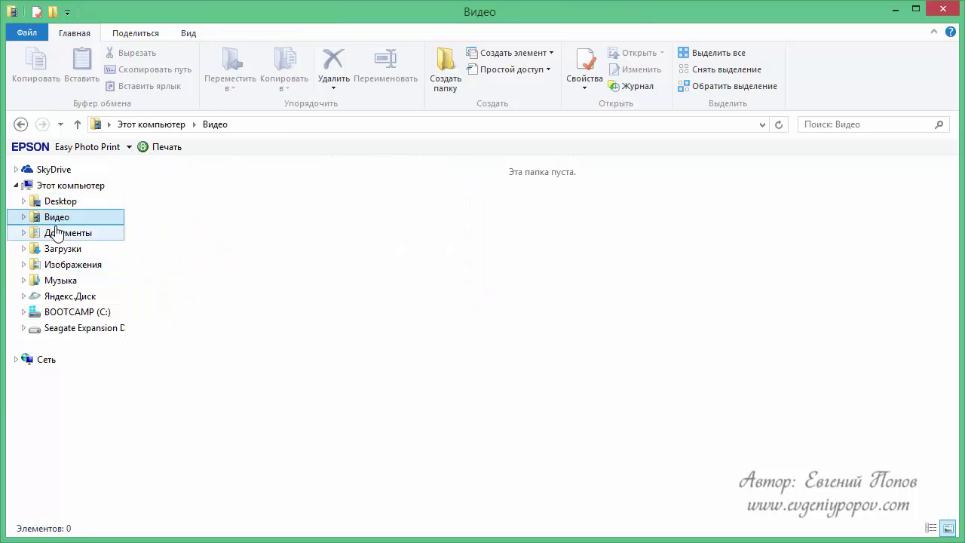
pyautogui.click(57, 238)
pyautogui.click(60, 249)
pyautogui.click(77, 311)
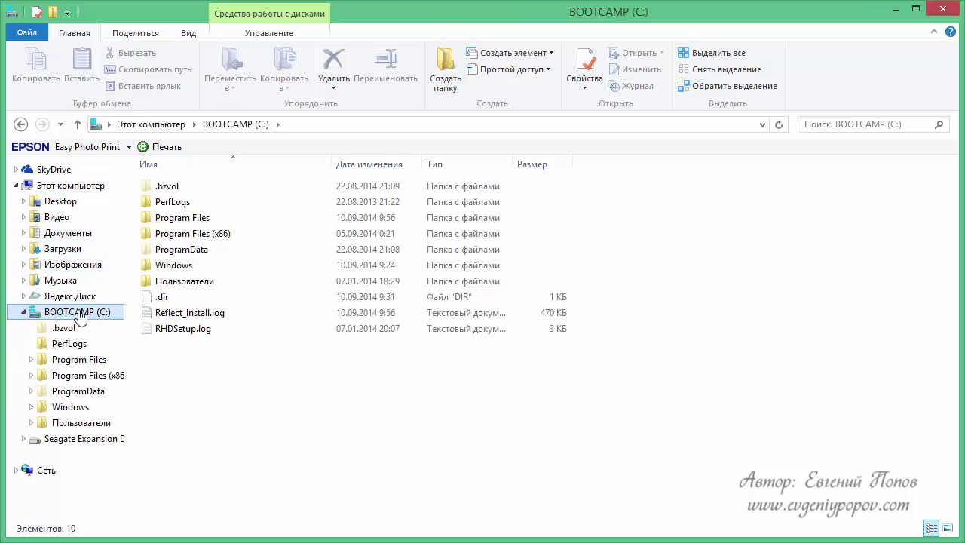
# View the installed program folders in Program Files (x86) and return to the root of BOOTCAMP (C:)
pyautogui.doubleClick(191, 234)
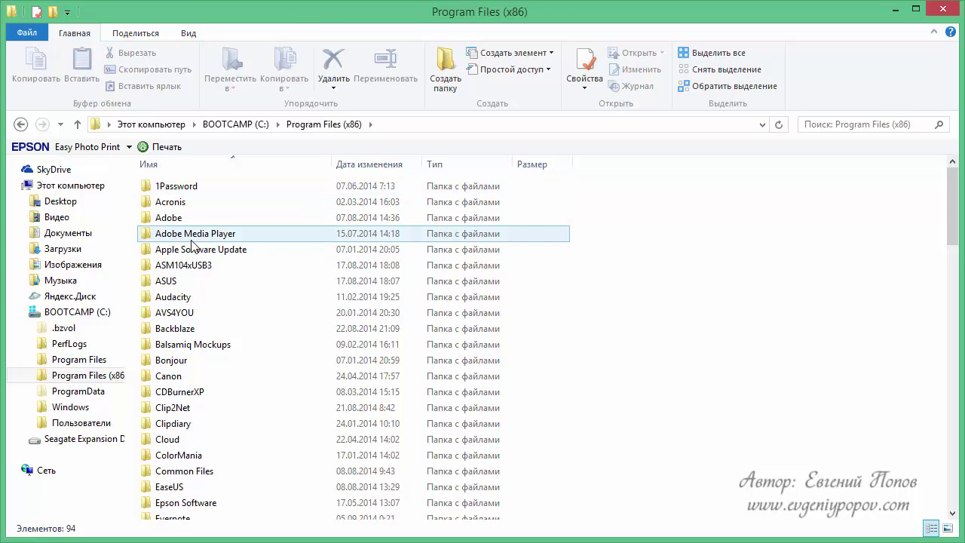
pyautogui.moveTo(192, 244)
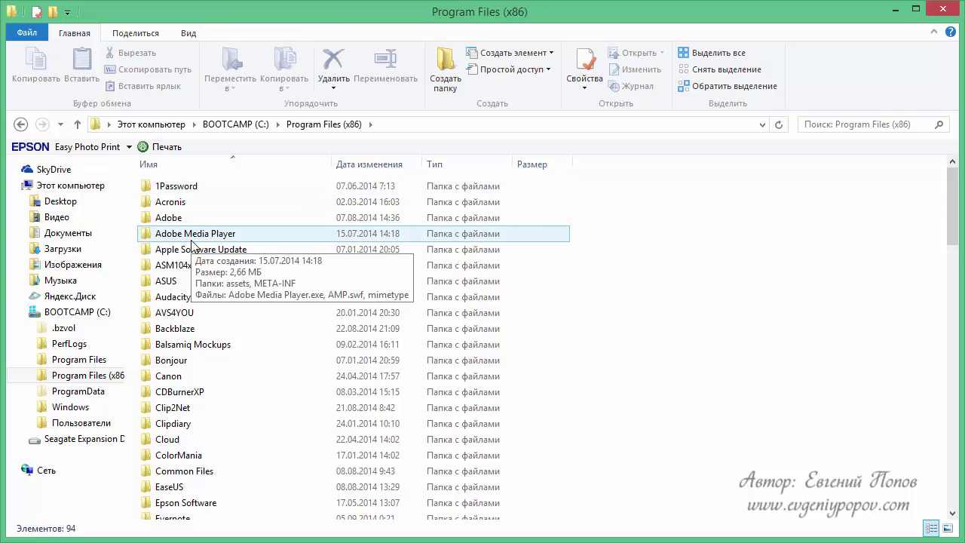
pyautogui.click(26, 313)
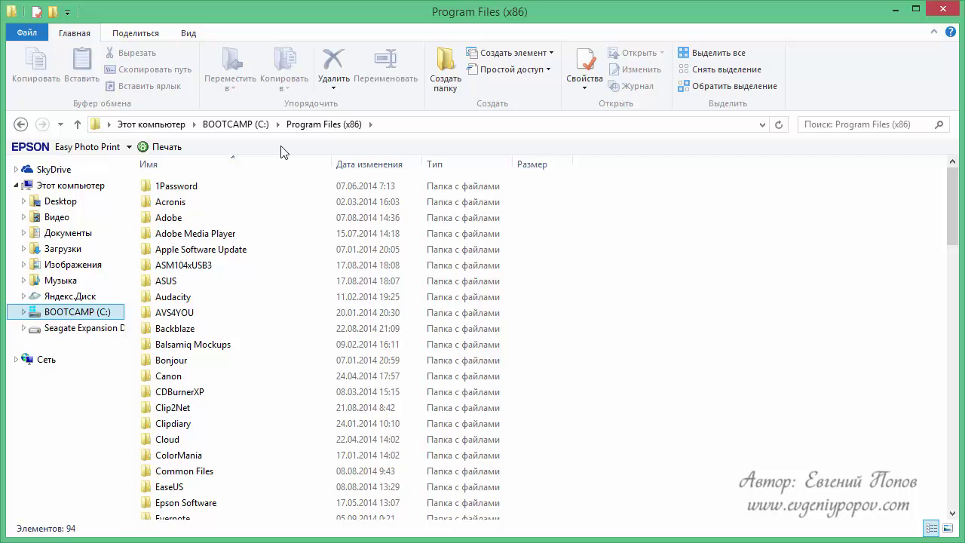
pyautogui.click(250, 125)
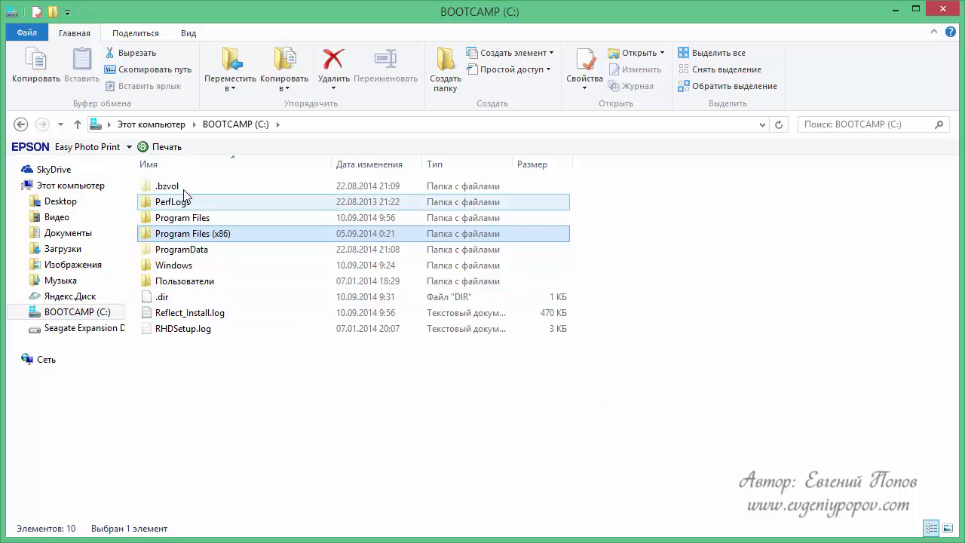
# Examine the personal profile folder inside Пользователи and return to the root of BOOTCAMP (C:)
pyautogui.click(177, 279)
pyautogui.doubleClick(173, 276)
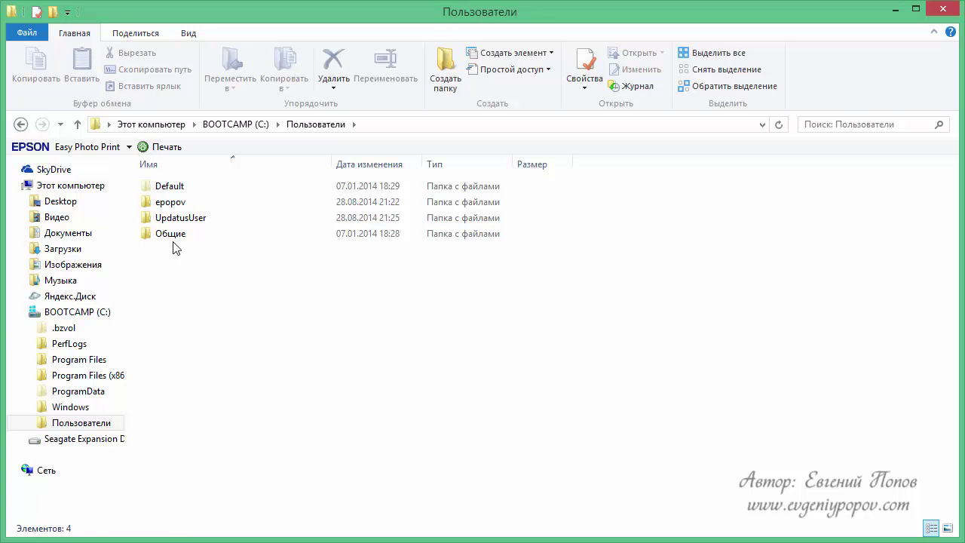
pyautogui.doubleClick(176, 202)
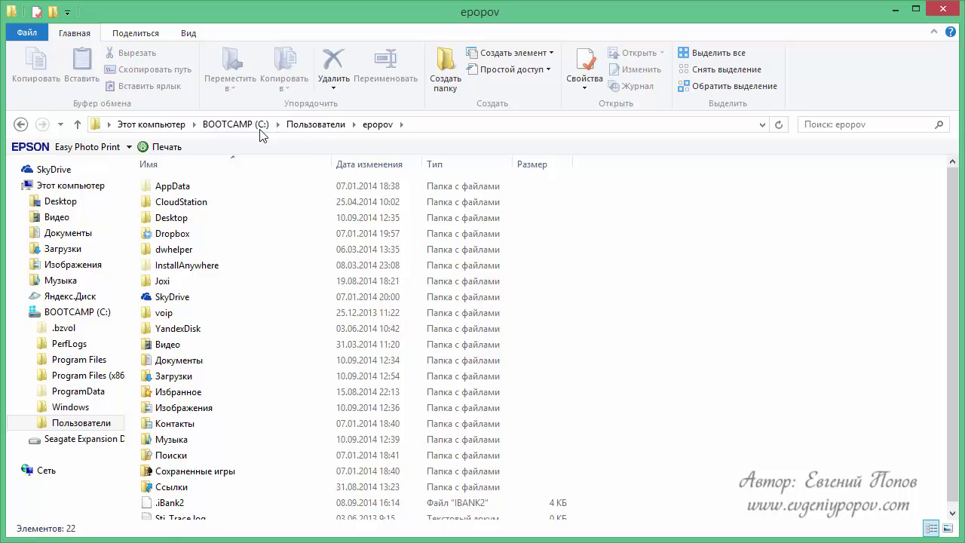
pyautogui.click(234, 127)
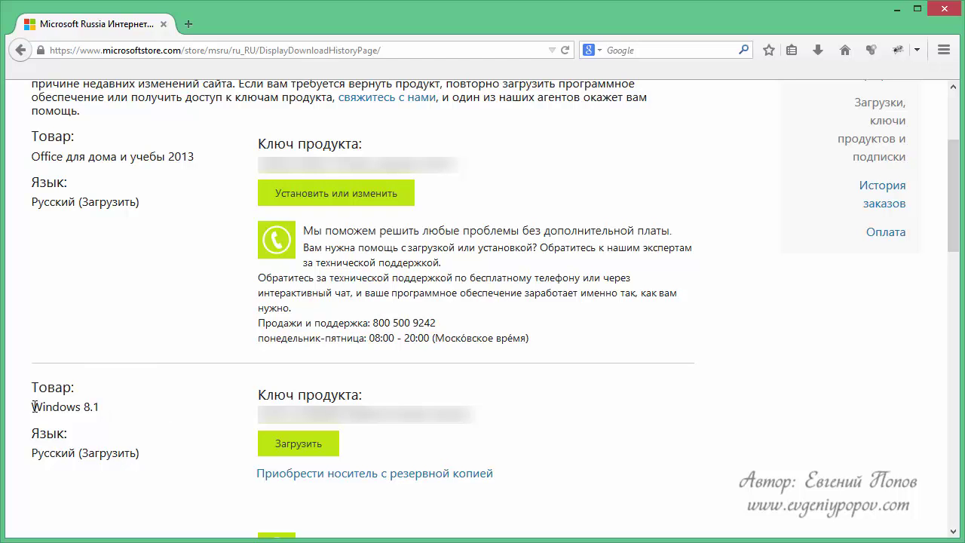
# In Firefox, download and save the Windows 8.1 setup file from the Microsoft Store download history page
pyautogui.moveTo(34, 406); pyautogui.dragTo(113, 416)
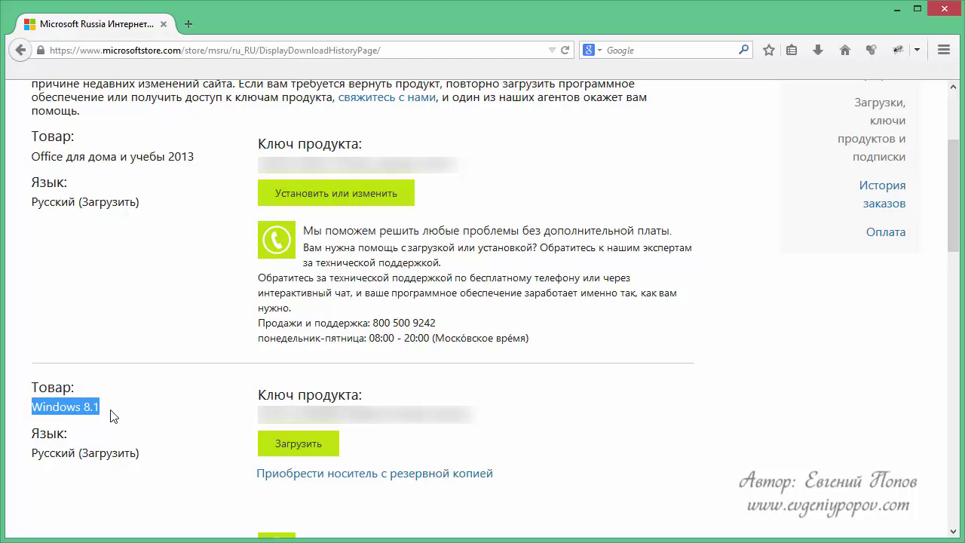
pyautogui.click(351, 445)
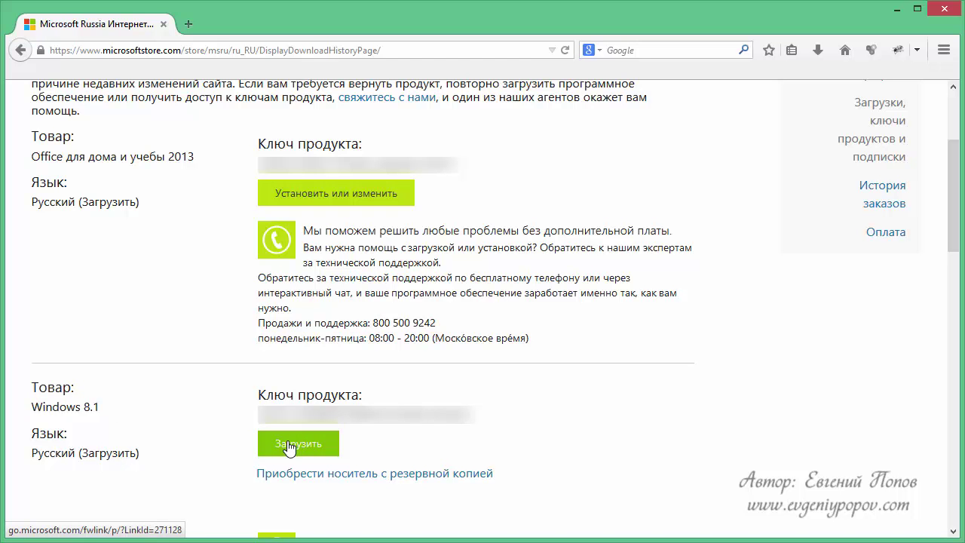
pyautogui.click(287, 446)
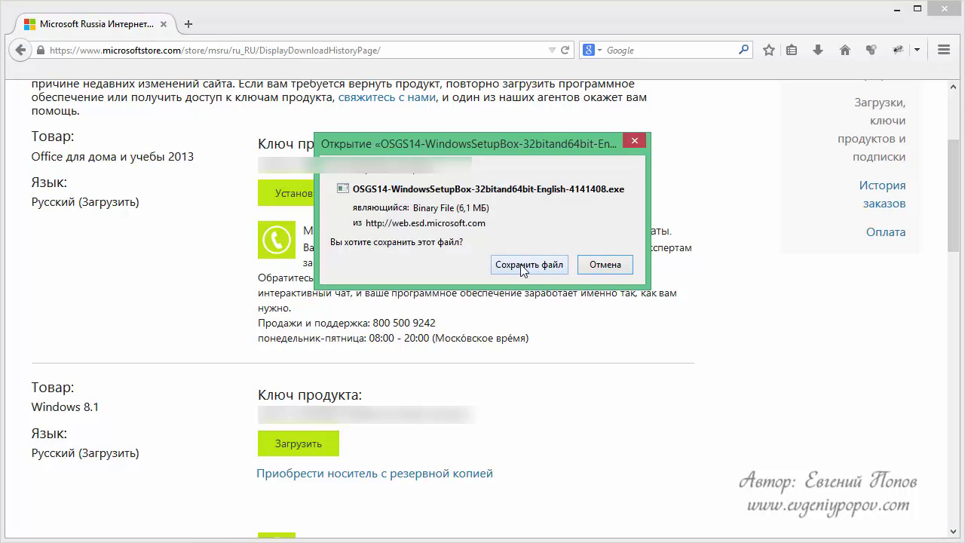
pyautogui.click(542, 268)
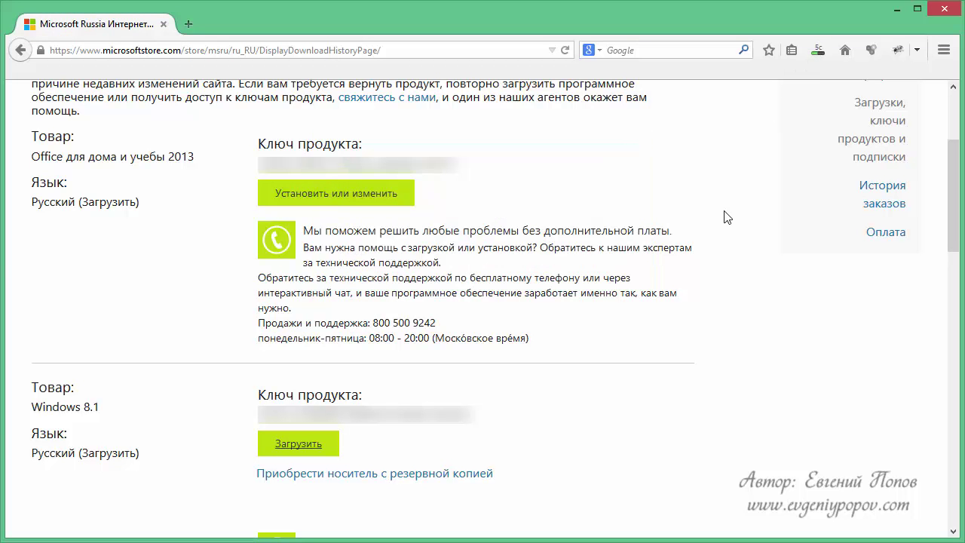
# Minimize the browser and File Explorer windows and run the downloaded Windows 8.1 setup file from the desktop
pyautogui.click(896, 9)
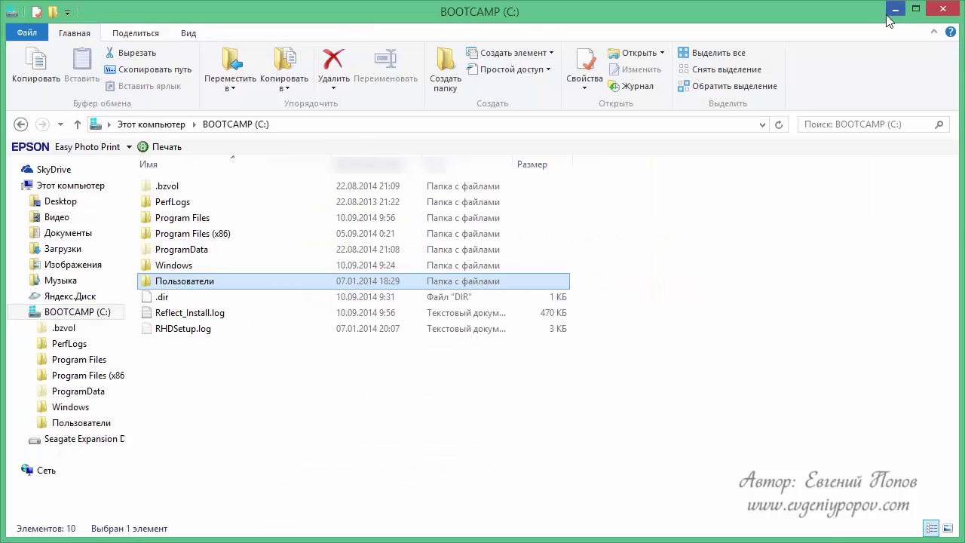
pyautogui.click(893, 8)
pyautogui.moveTo(370, 320); pyautogui.dragTo(416, 147)
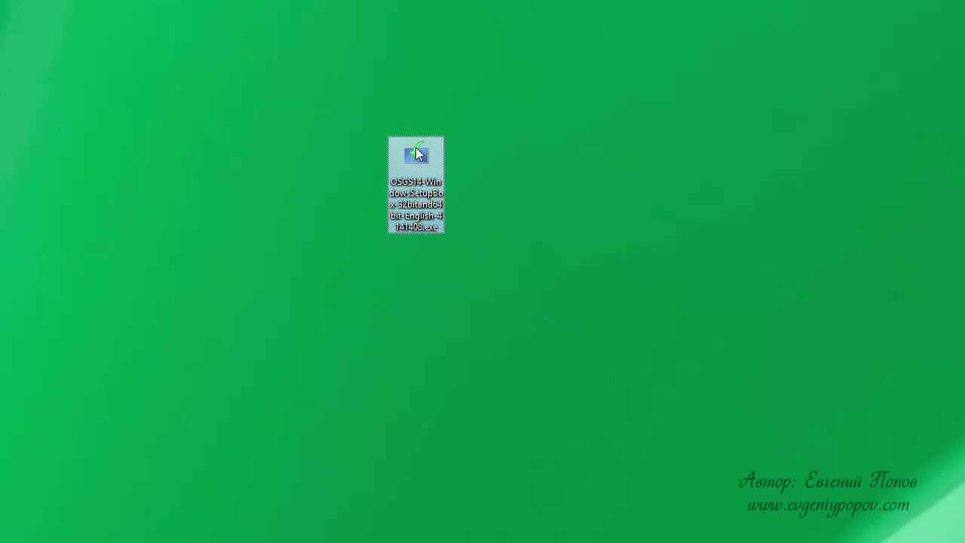
pyautogui.doubleClick(414, 155)
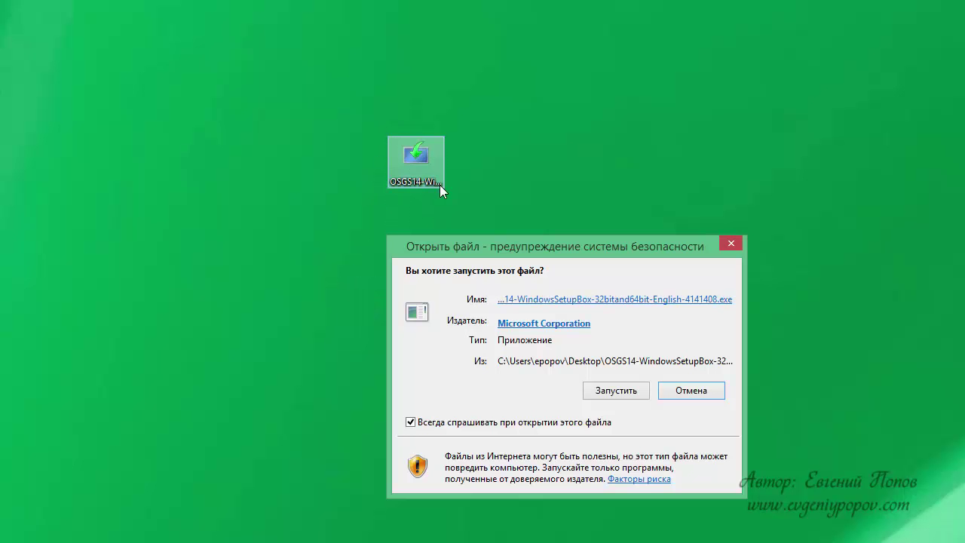
pyautogui.click(600, 392)
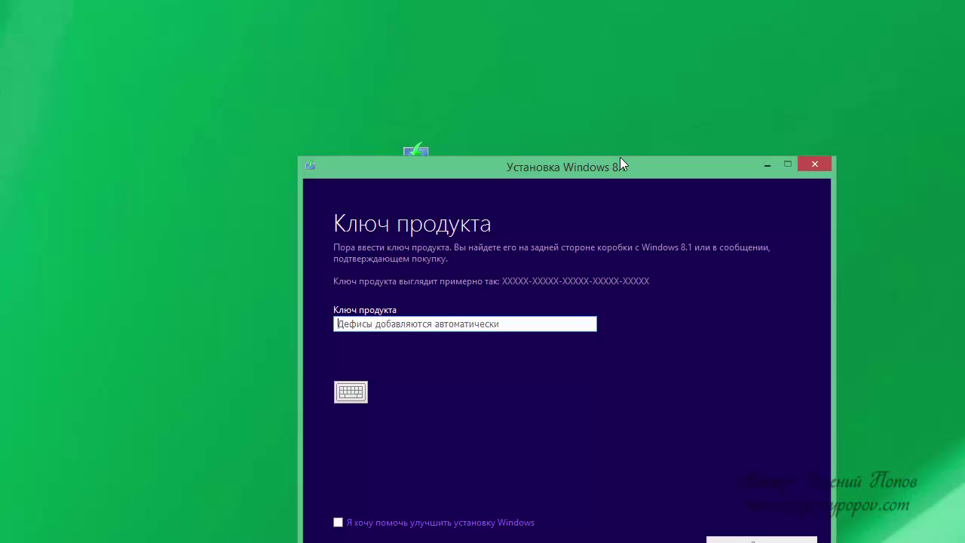
# Enter the product key in the Windows 8.1 setup window and proceed with downloading the Windows 8.1 edition
pyautogui.moveTo(586, 169); pyautogui.dragTo(565, 42)
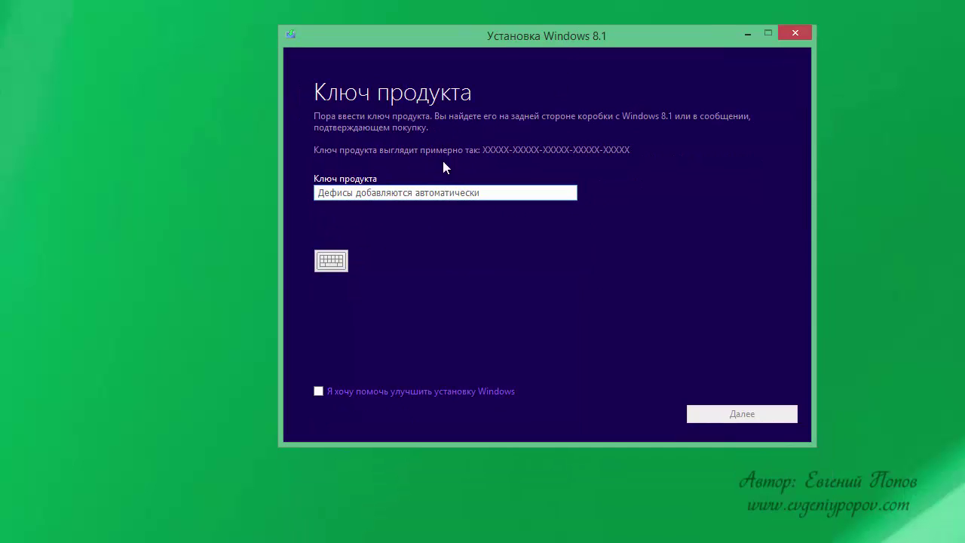
pyautogui.click(421, 193)
pyautogui.hotkey('ctrl', 'v')
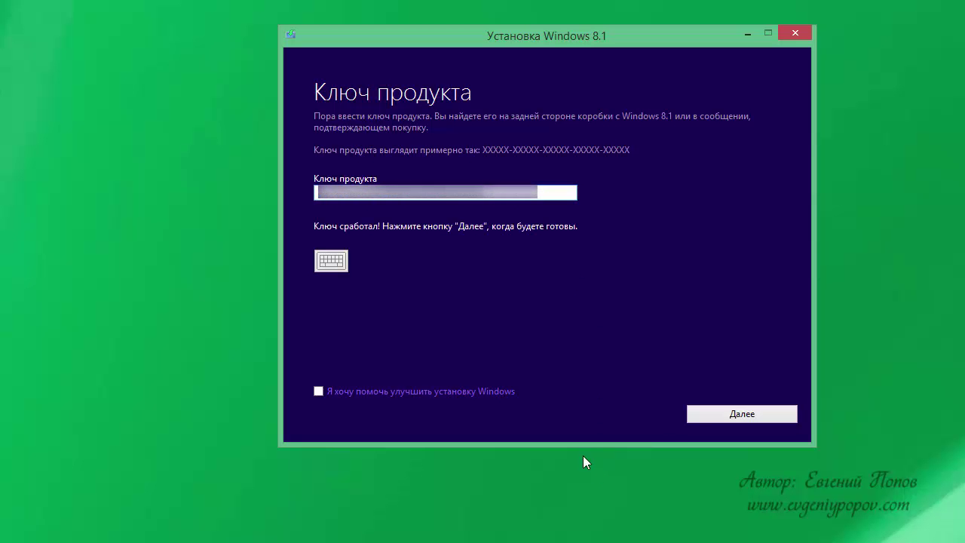
pyautogui.click(713, 408)
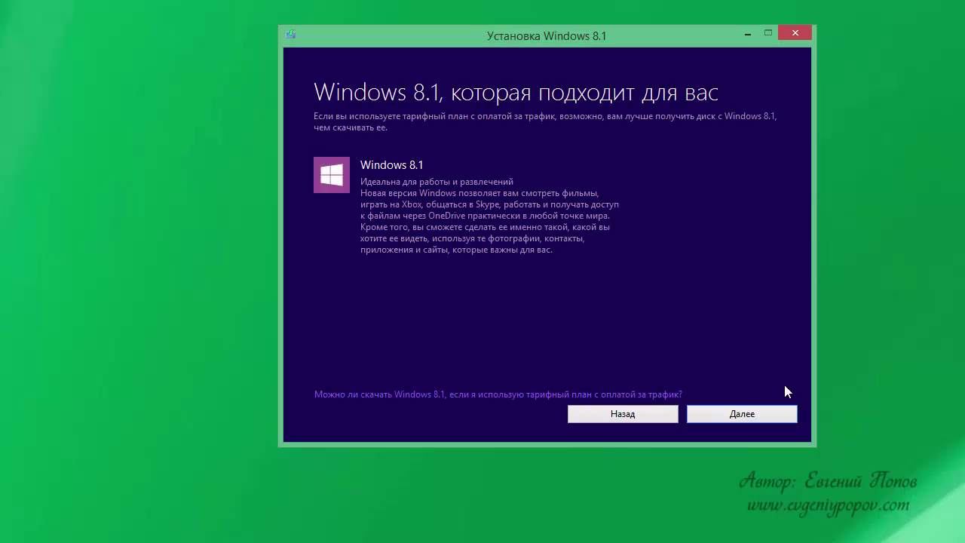
pyautogui.click(737, 415)
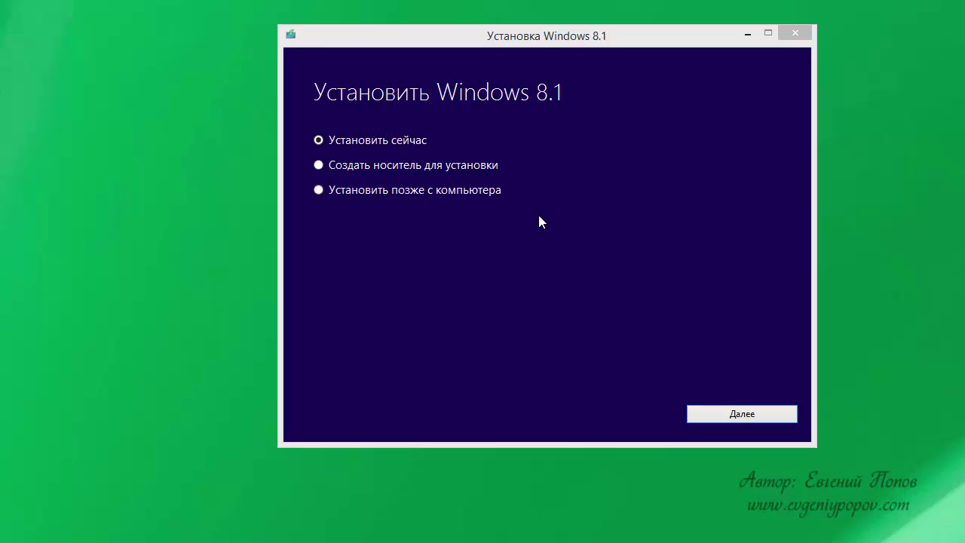
# Create Windows 8.1 installation media on the USB flash drive E: (BOOT), accepting deletion of its files, and finish the setup wizard
pyautogui.click(388, 171)
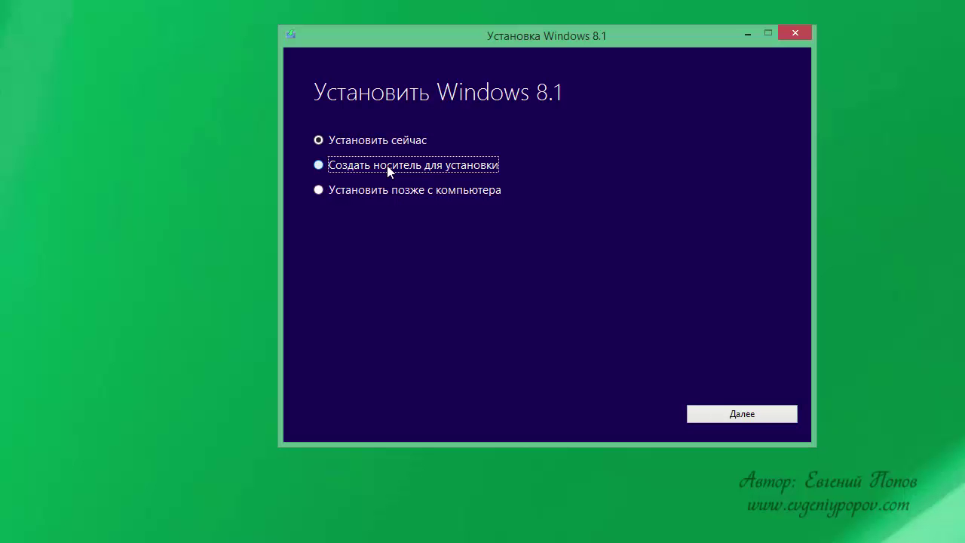
pyautogui.click(722, 417)
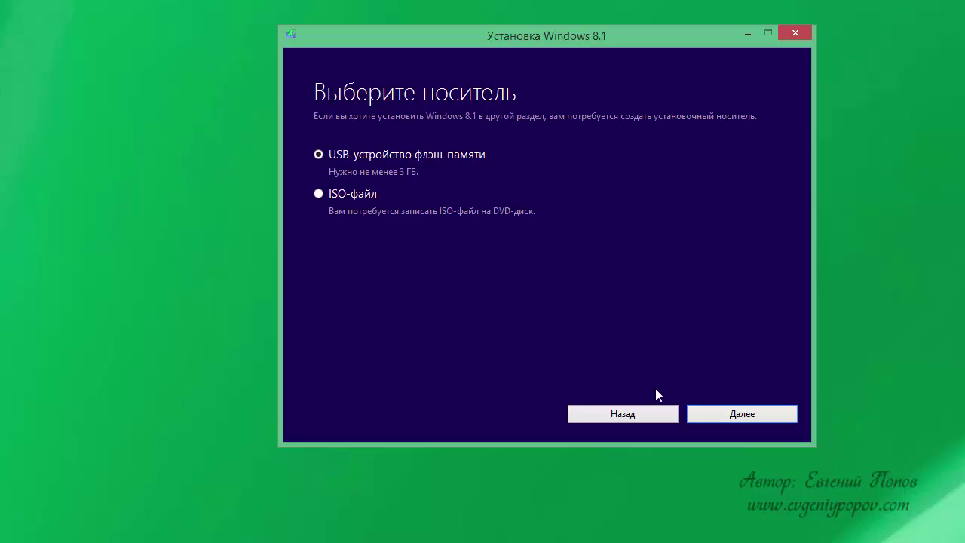
pyautogui.click(751, 414)
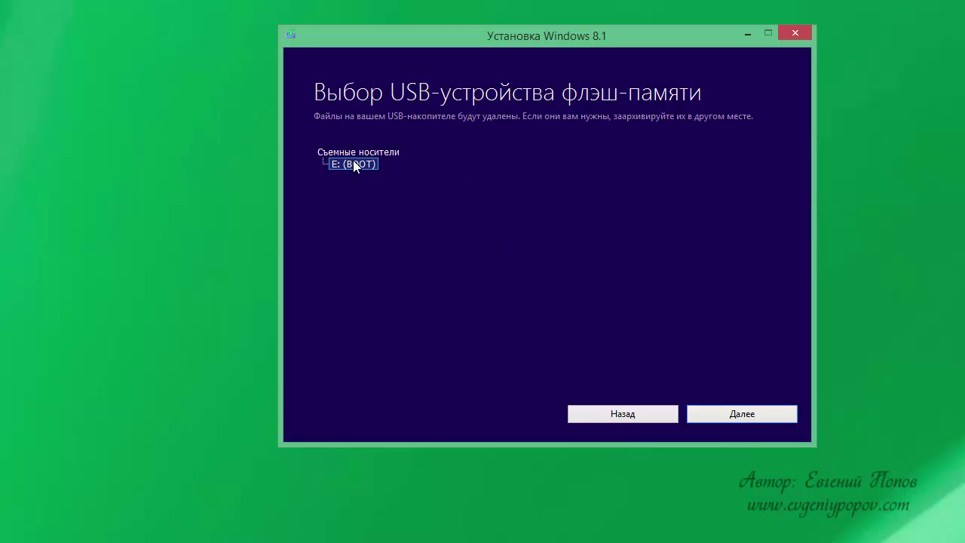
pyautogui.click(733, 411)
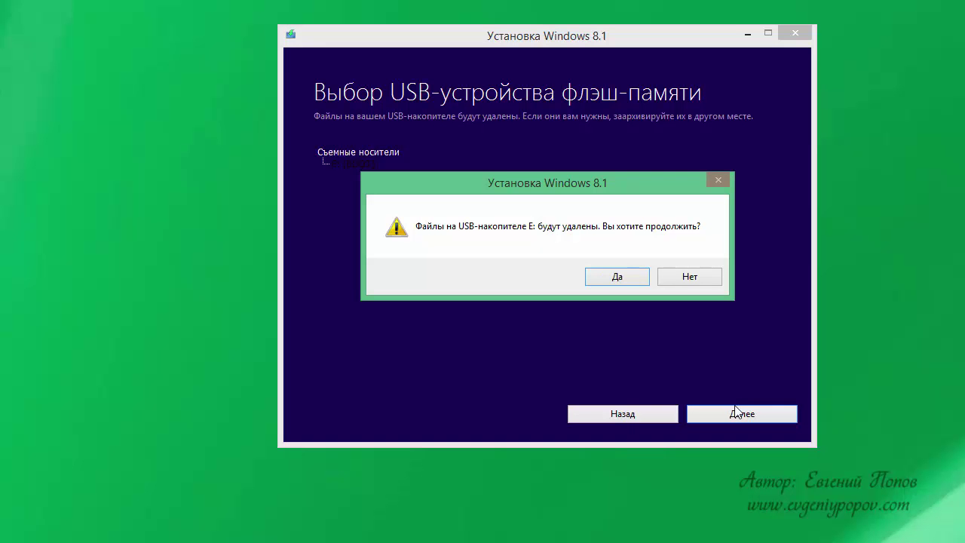
pyautogui.click(617, 277)
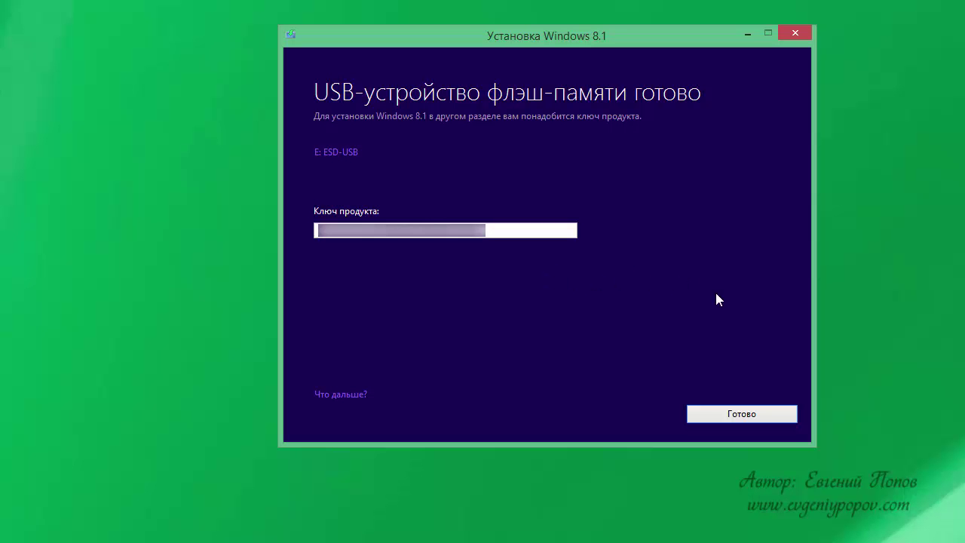
pyautogui.click(745, 416)
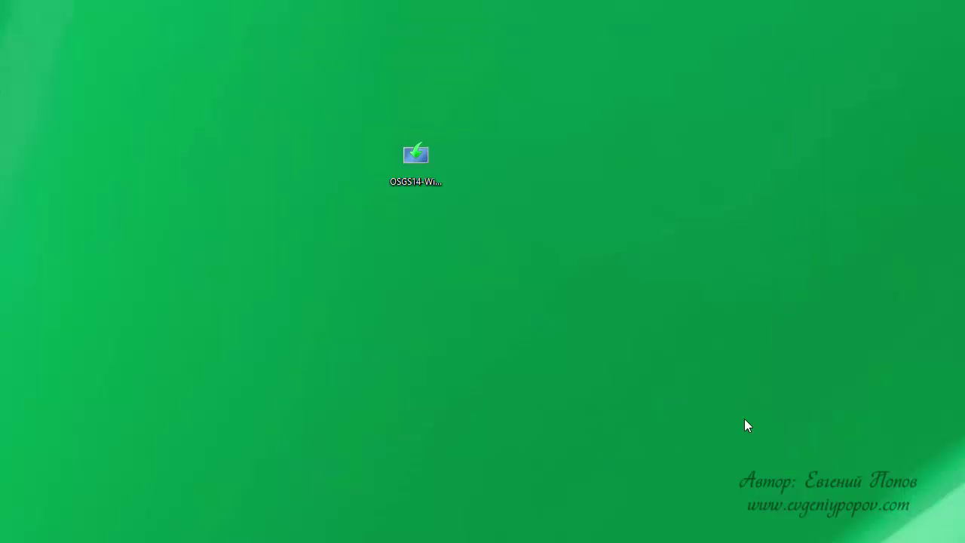